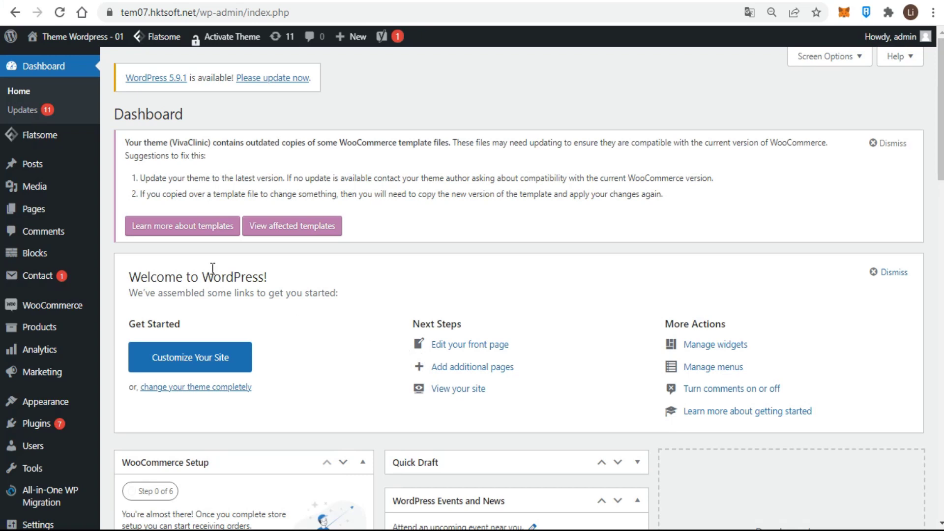
Go to Appearance > Widgets and browse the list of available widgets.
mouse_move(76, 412)
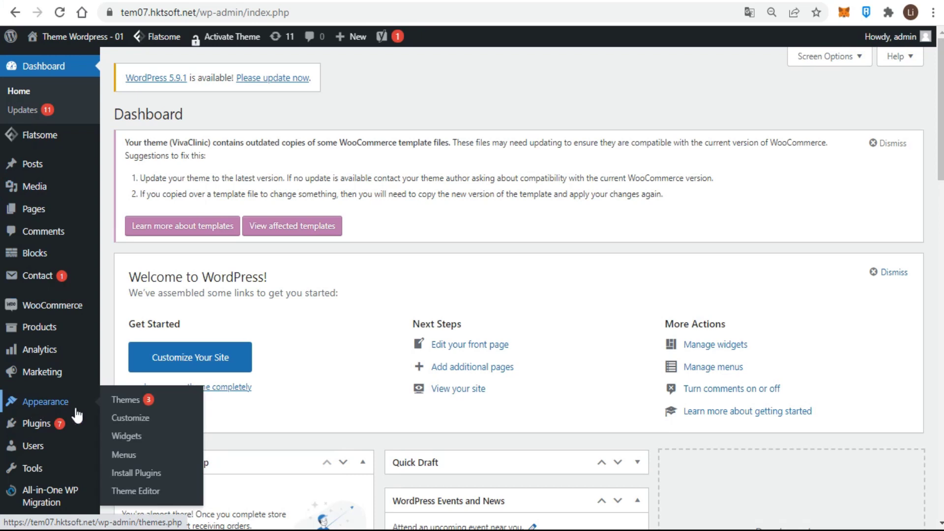
left_click(124, 440)
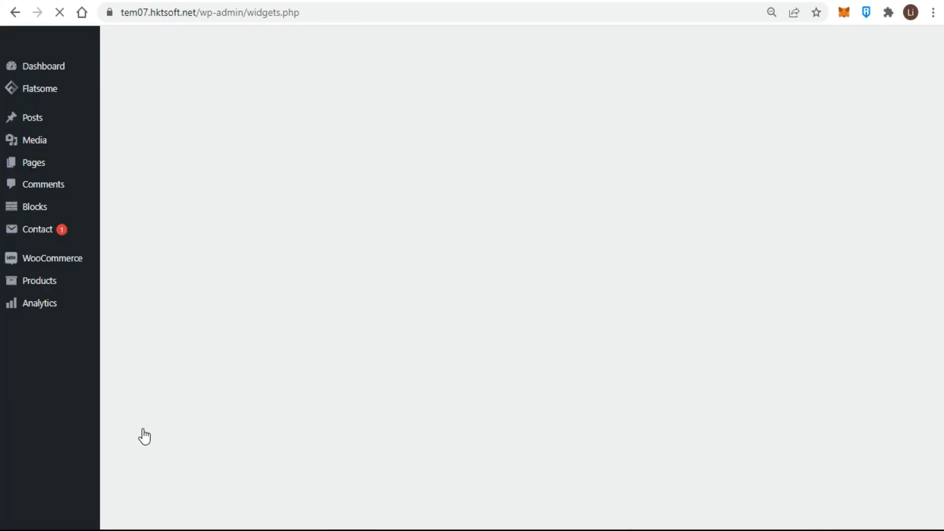
scroll(349, 369, "down", 5)
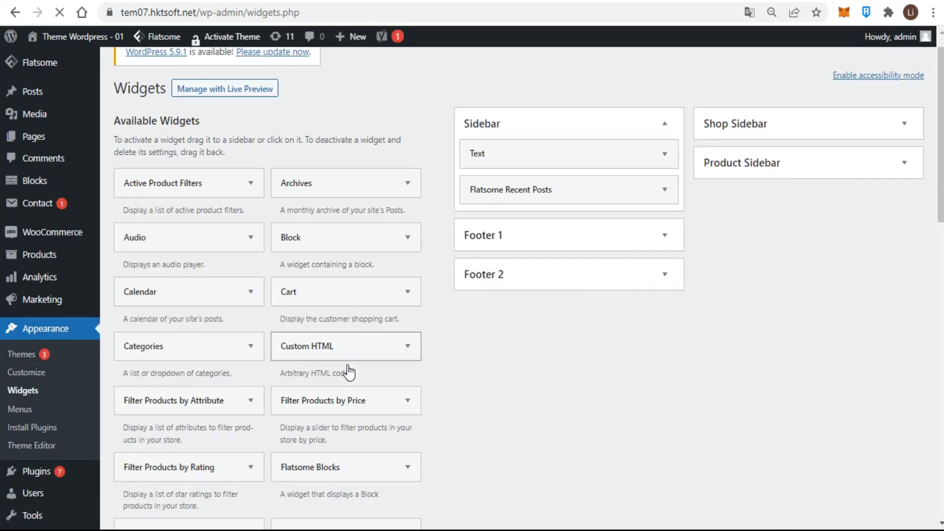
scroll(347, 364, "down", 5)
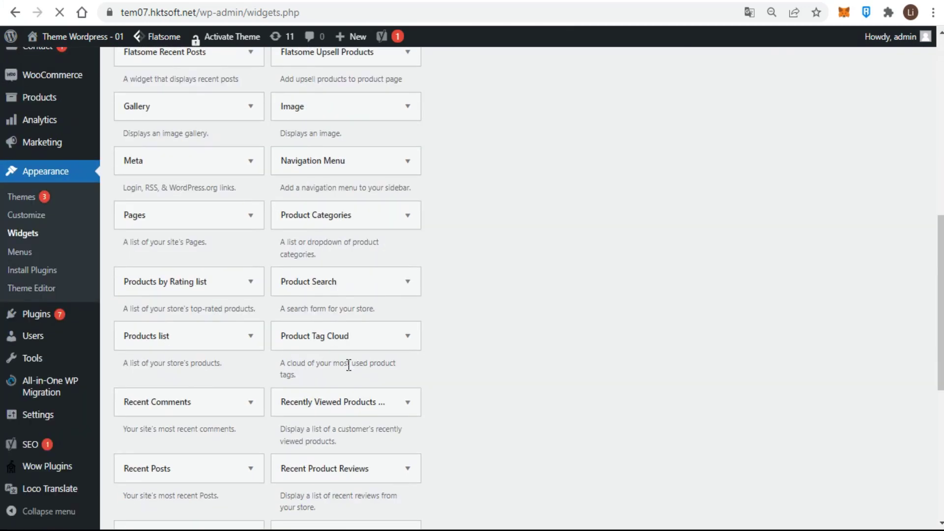
scroll(348, 369, "up", 10)
scroll(350, 373, "up", 2)
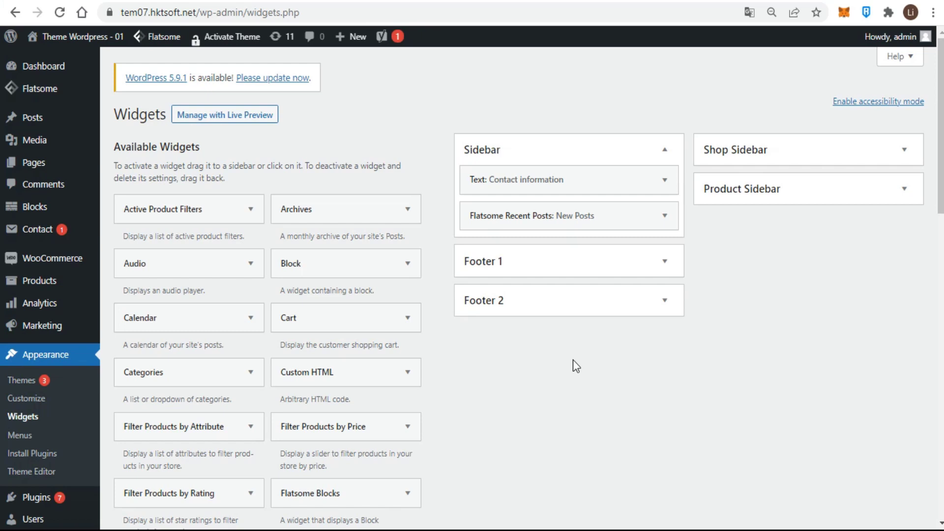
Expand and collapse Footer 1 and the Flatsome Recent Posts widget settings.
left_click(663, 260)
left_click(663, 259)
left_click(665, 216)
left_click(665, 216)
scroll(368, 391, "down", 15)
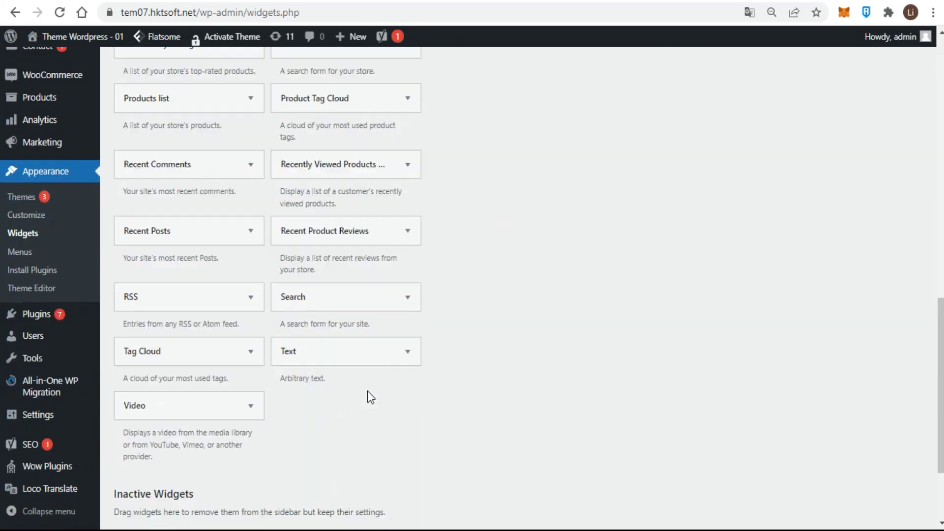
scroll(192, 455, "down", 2)
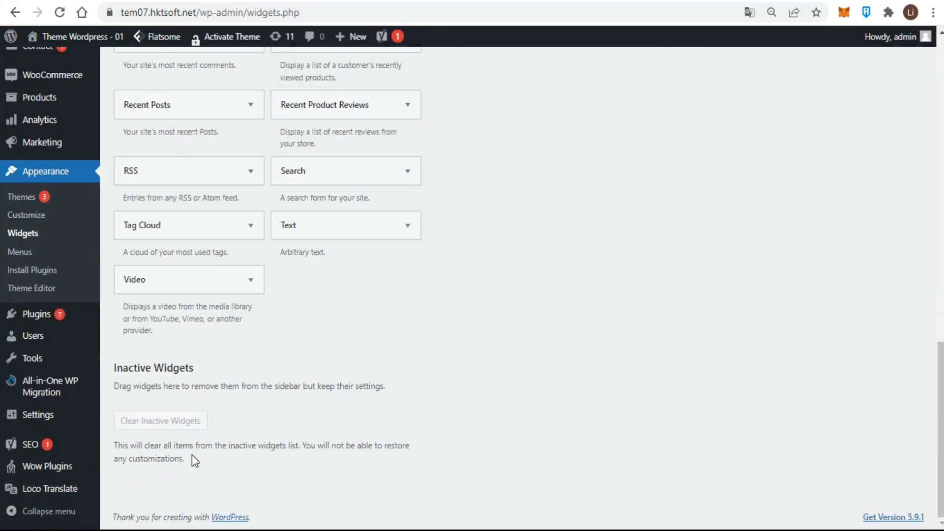
scroll(192, 455, "up", 20)
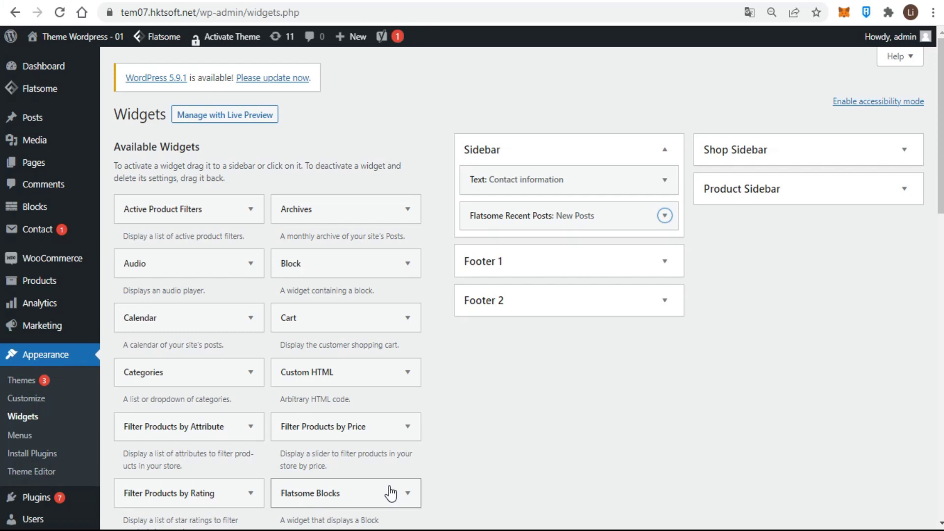
Expand Footer 2 and drag the Audio widget into it.
left_click(581, 301)
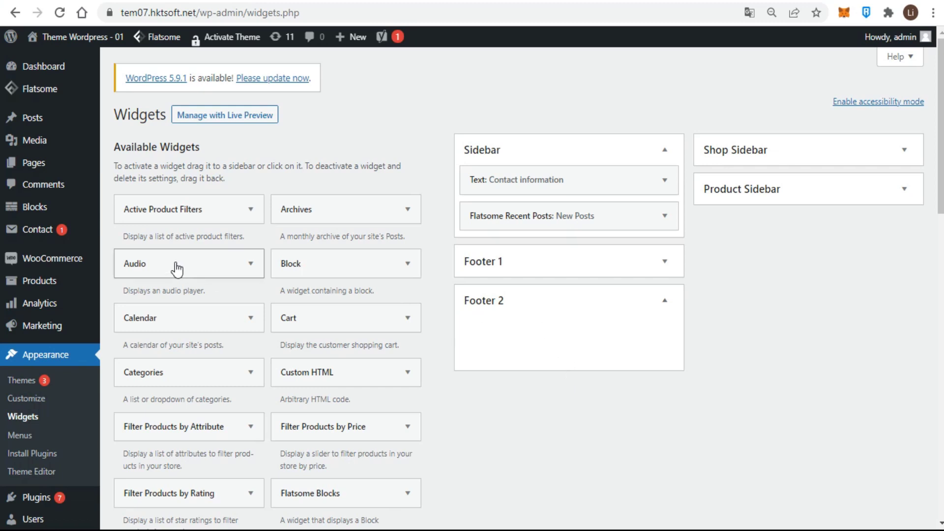
left_click_drag(239, 271, 616, 362)
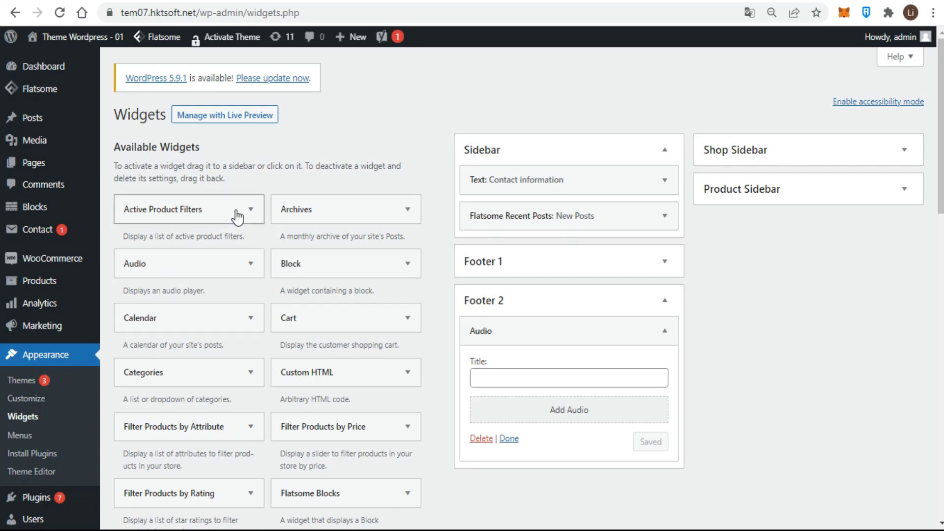
Start adding the Archives widget, then cancel it.
left_click(407, 210)
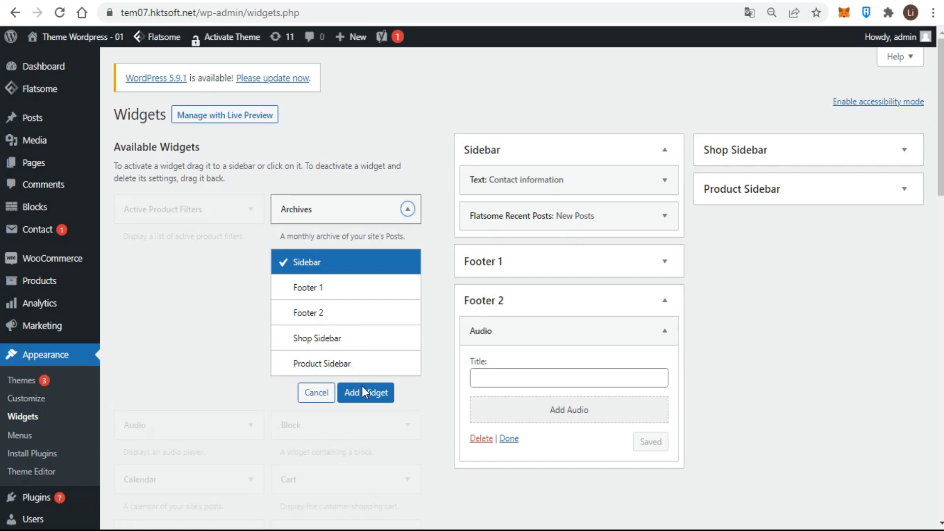
left_click(366, 206)
scroll(320, 362, "down", 3)
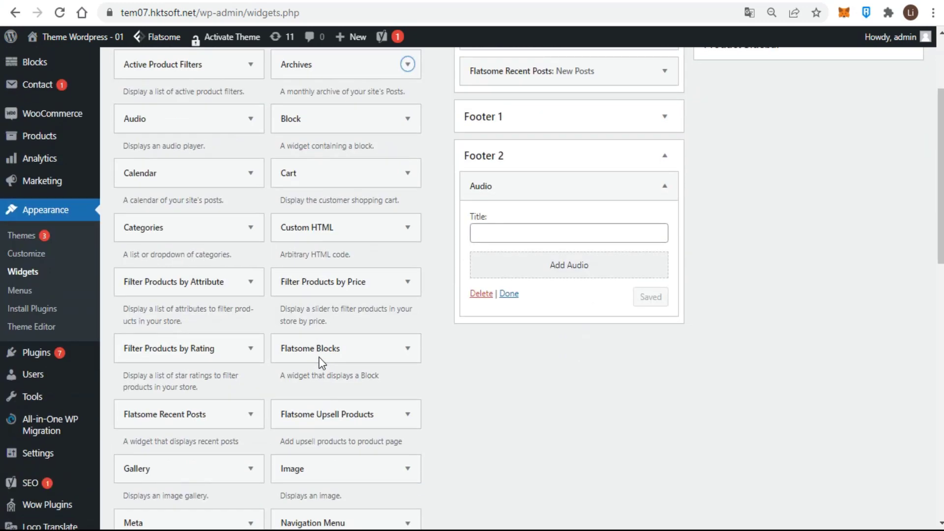
Add the Filter Products by Rating widget to Footer 2 via the area chooser.
left_click(234, 353)
scroll(221, 354, "down", 6)
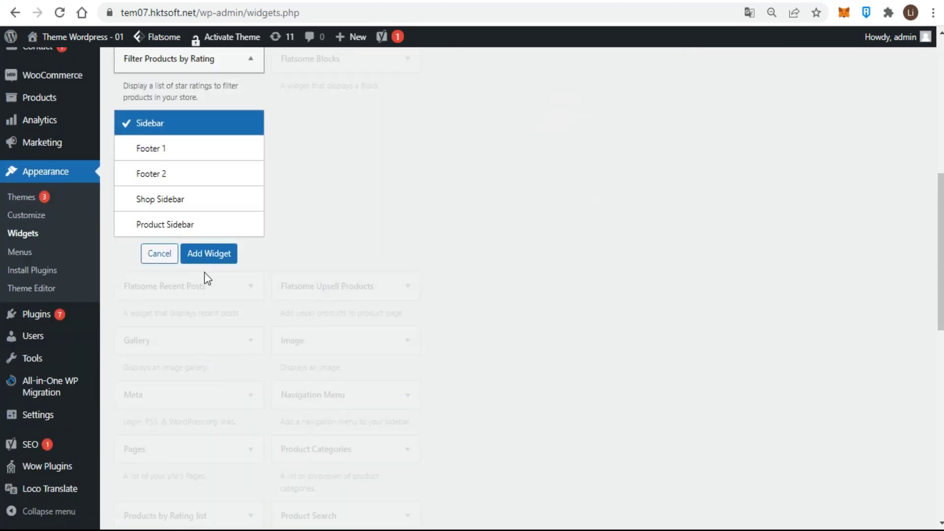
left_click(151, 175)
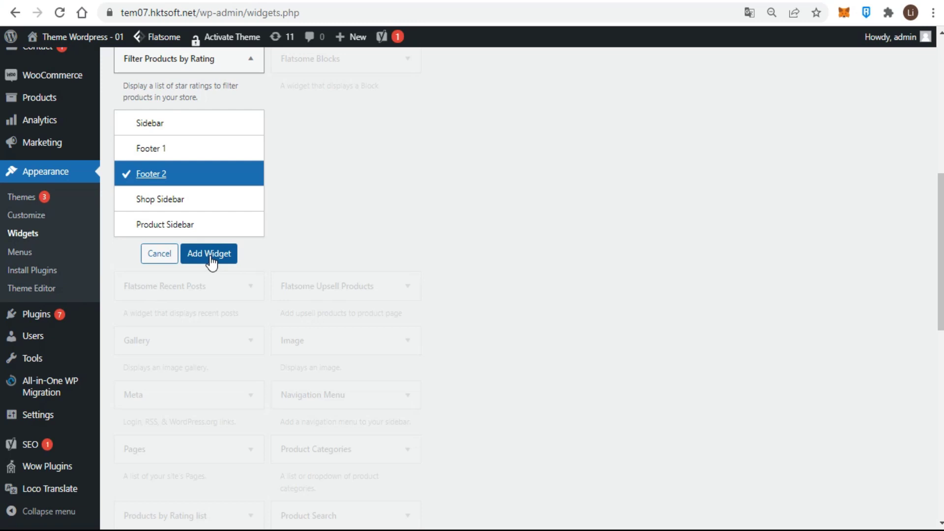
left_click(209, 255)
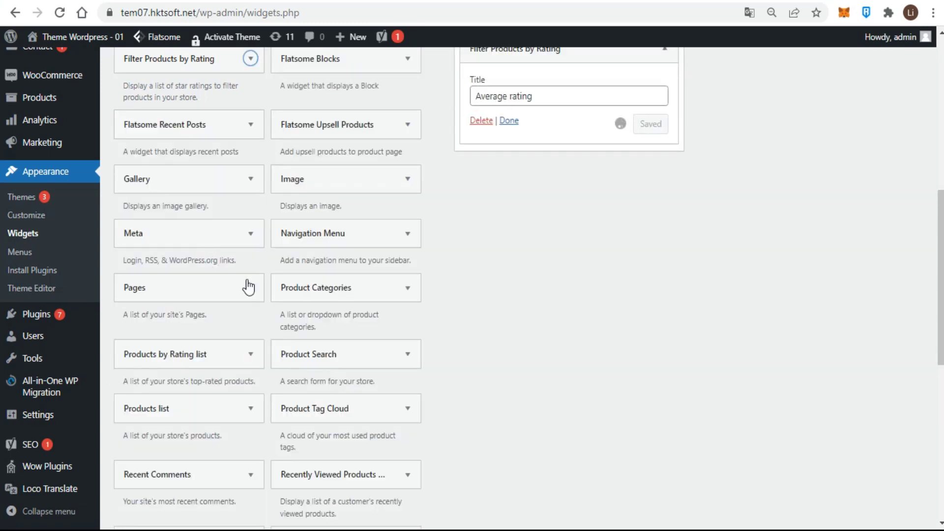
scroll(611, 288, "up", 5)
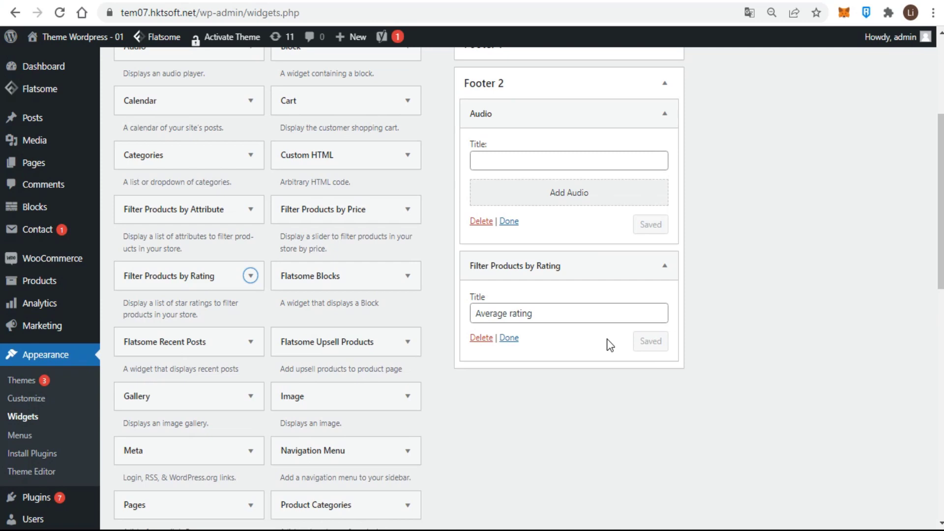
Expand Footer 1 and save its Calendar widget's settings.
left_click(609, 343)
scroll(556, 349, "up", 2)
left_click(514, 231)
scroll(590, 290, "up", 2)
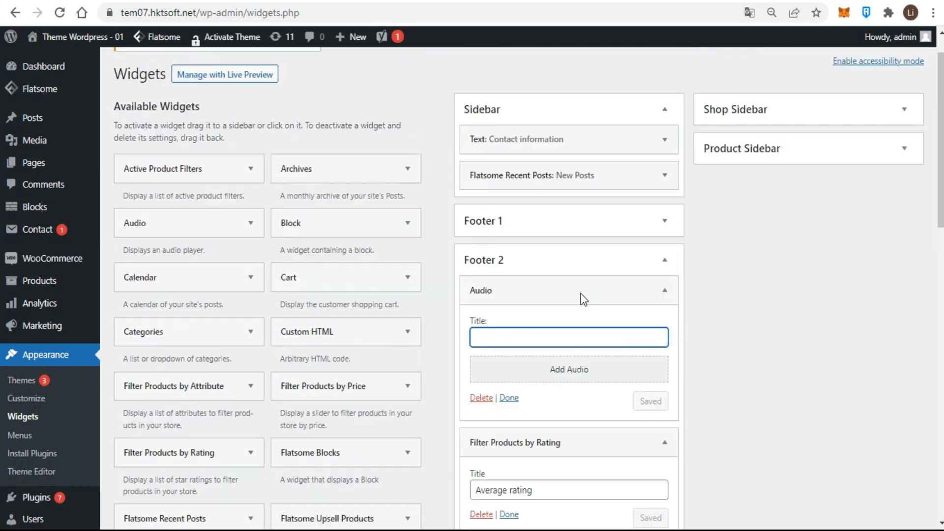
scroll(584, 299, "up", 1)
left_click(582, 262)
left_click(551, 290)
left_click(654, 369)
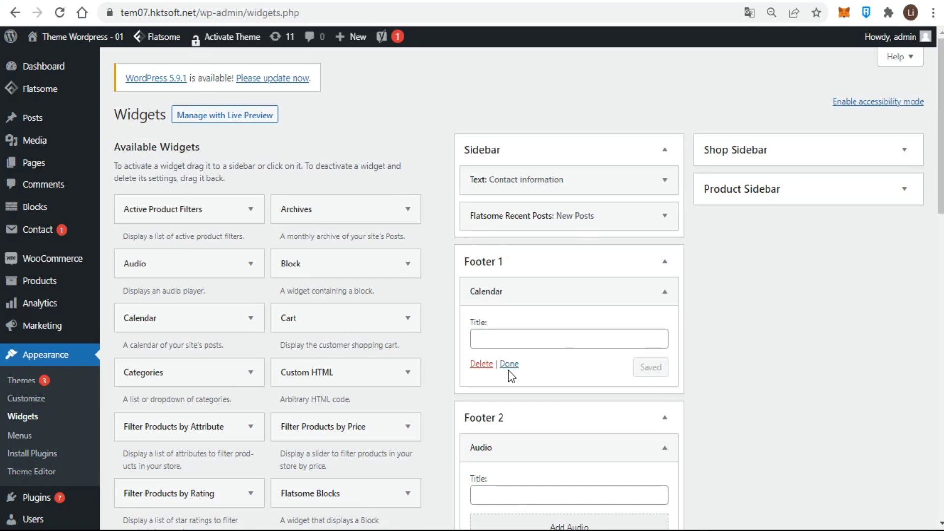
scroll(535, 383, "down", 3)
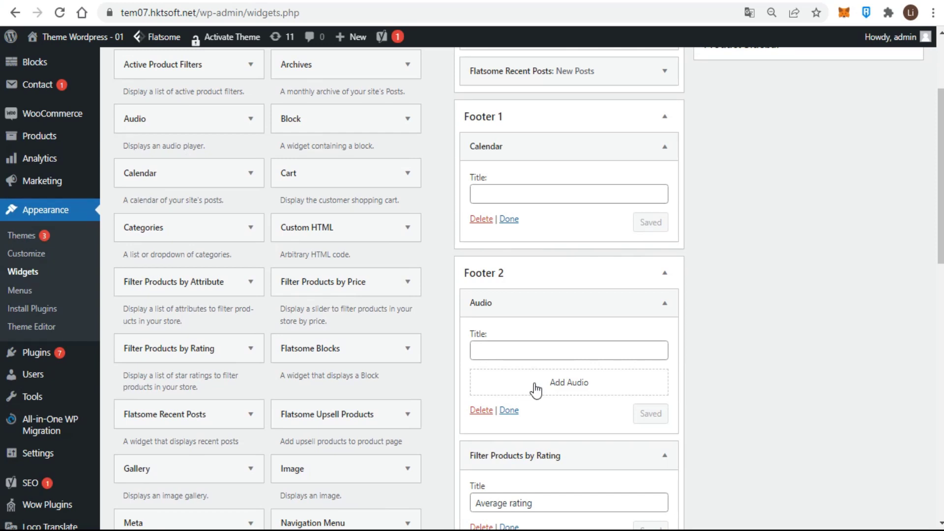
Delete the Audio widget from Footer 2 and recheck the Average rating filter's settings.
left_click(481, 410)
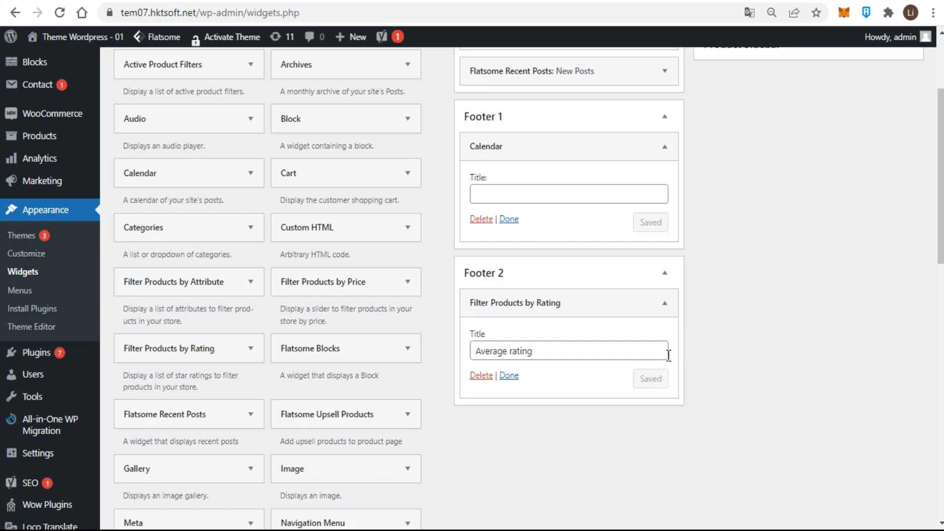
left_click(510, 376)
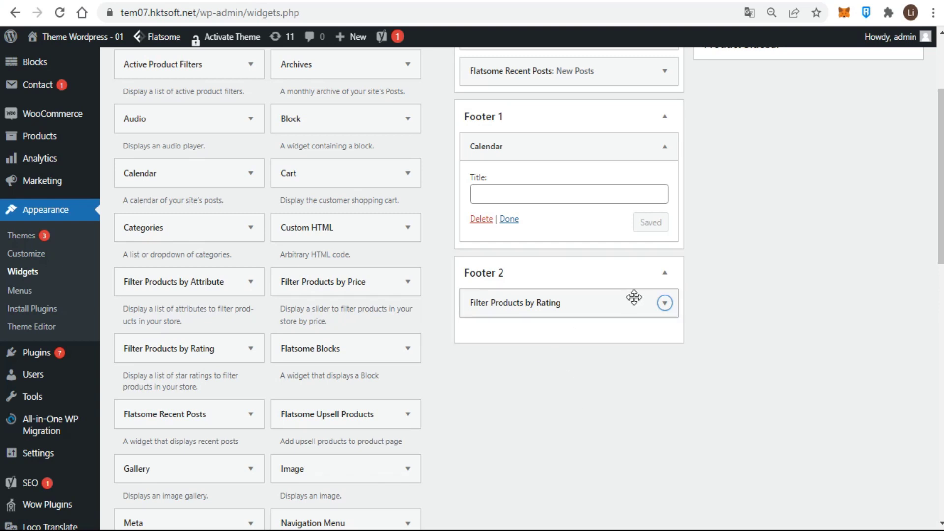
left_click(570, 279)
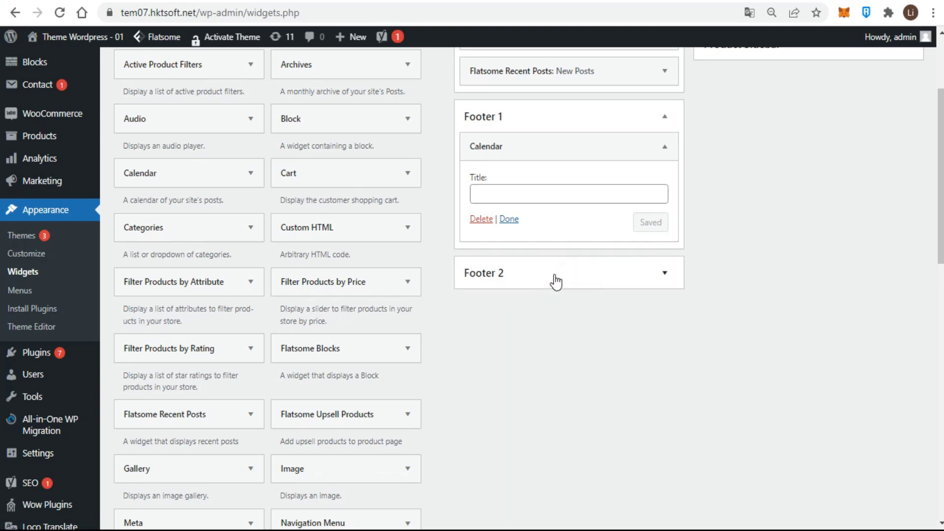
left_click(556, 282)
left_click(571, 302)
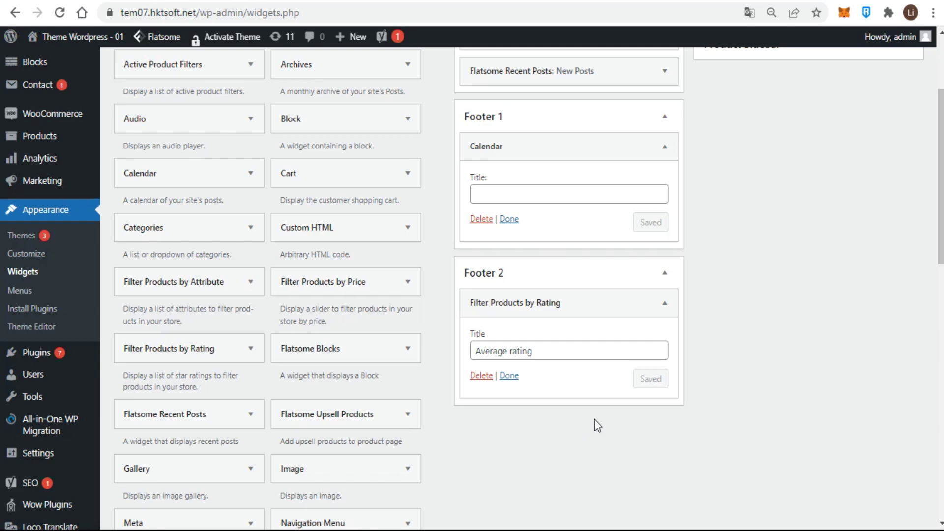
scroll(595, 425, "up", 2)
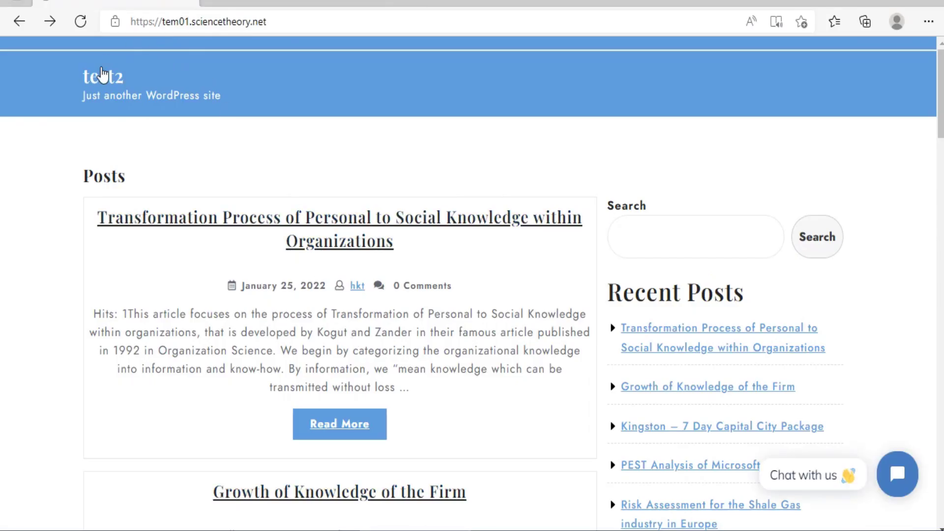
Reload and scroll the site's front page to check the widgets.
left_click(100, 74)
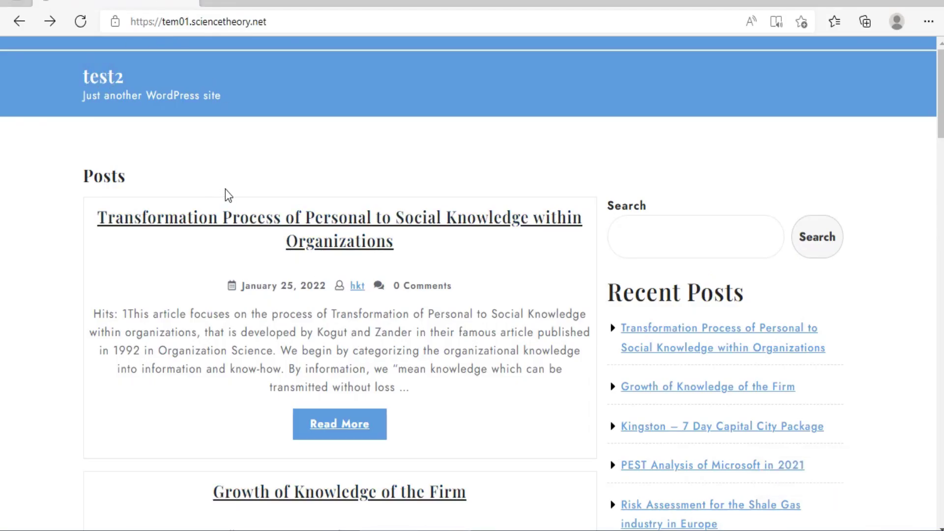
scroll(337, 333, "down", 5)
scroll(356, 327, "up", 5)
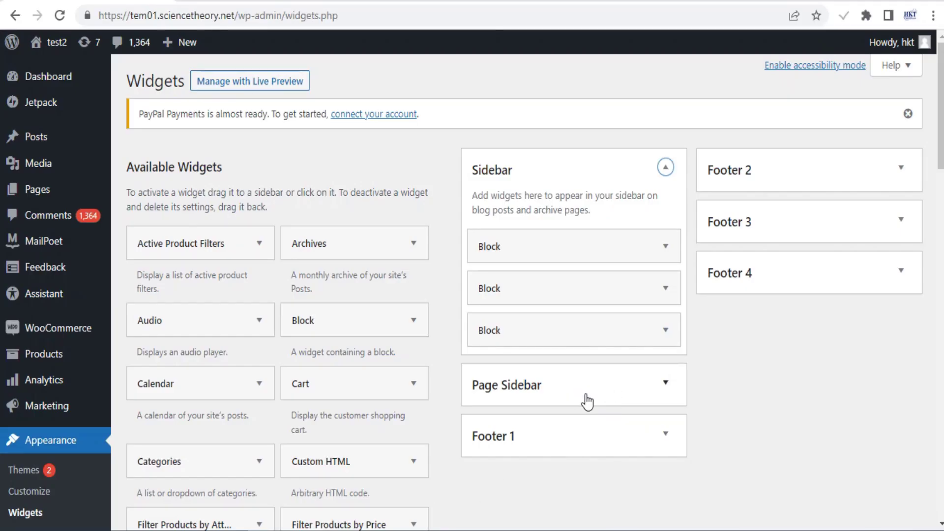
Add a Calendar widget to the Page Sidebar below its two Block widgets.
left_click(660, 386)
scroll(659, 386, "down", 3)
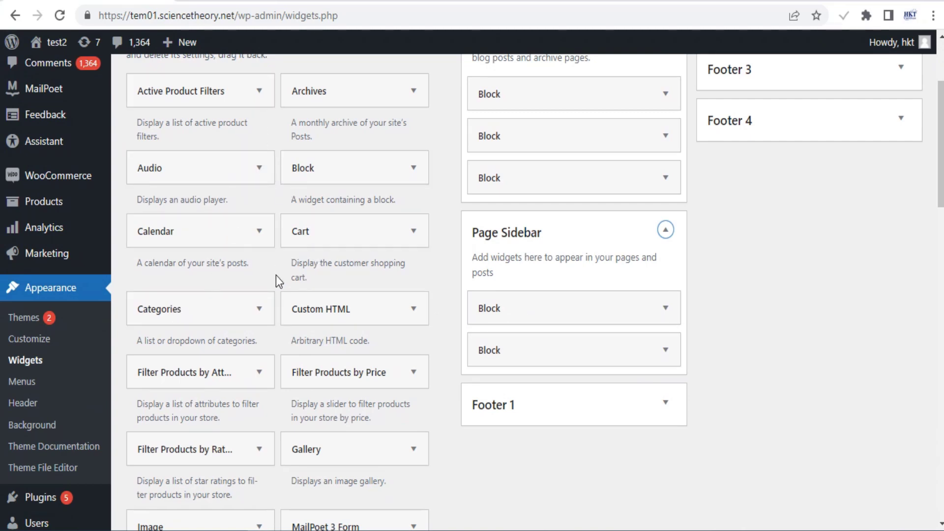
left_click_drag(198, 232, 610, 388)
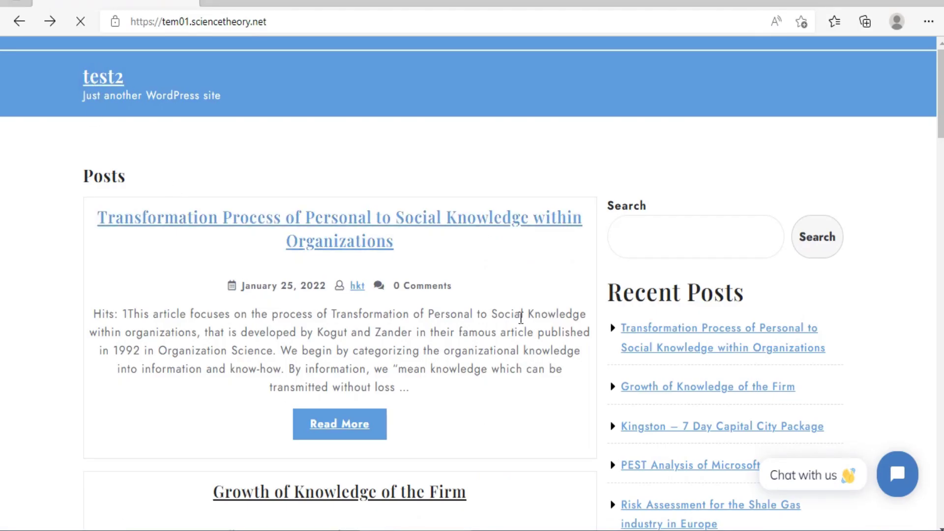
scroll(656, 246, "down", 10)
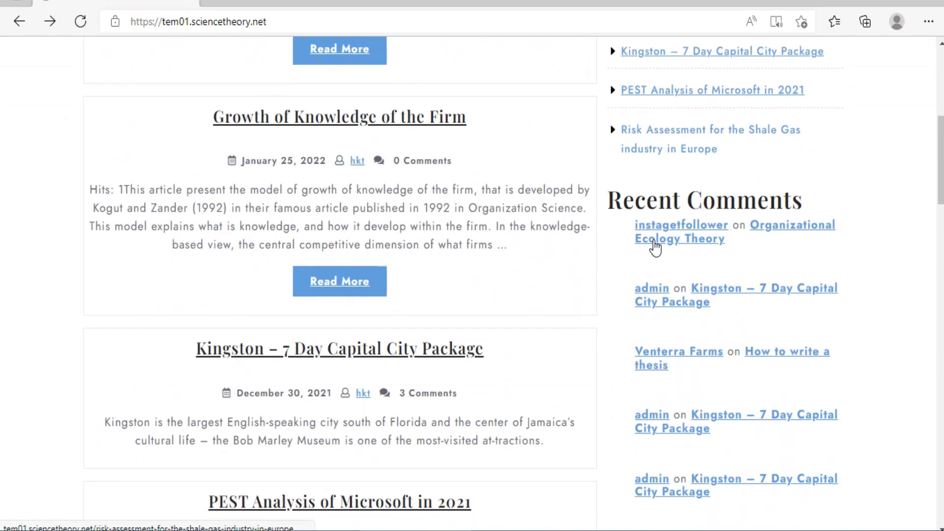
scroll(659, 248, "down", 8)
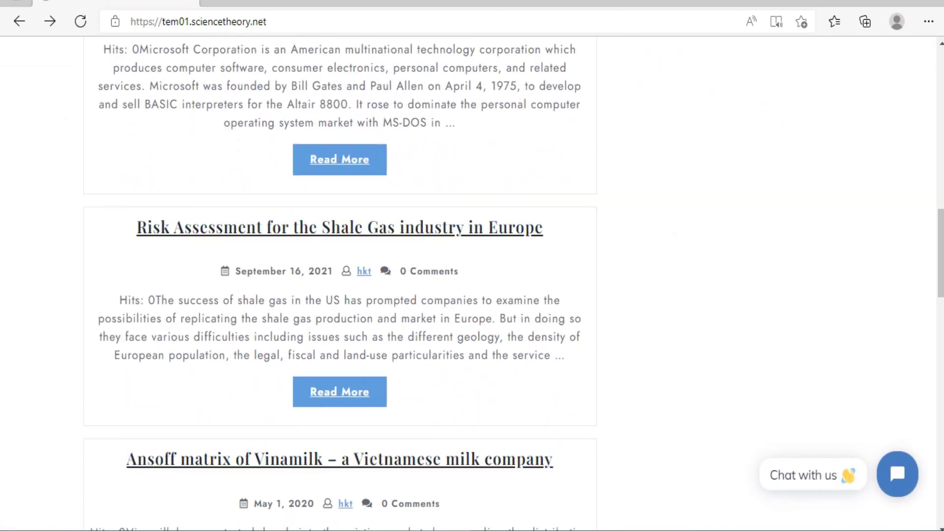
mouse_move(303, 530)
left_click(301, 483)
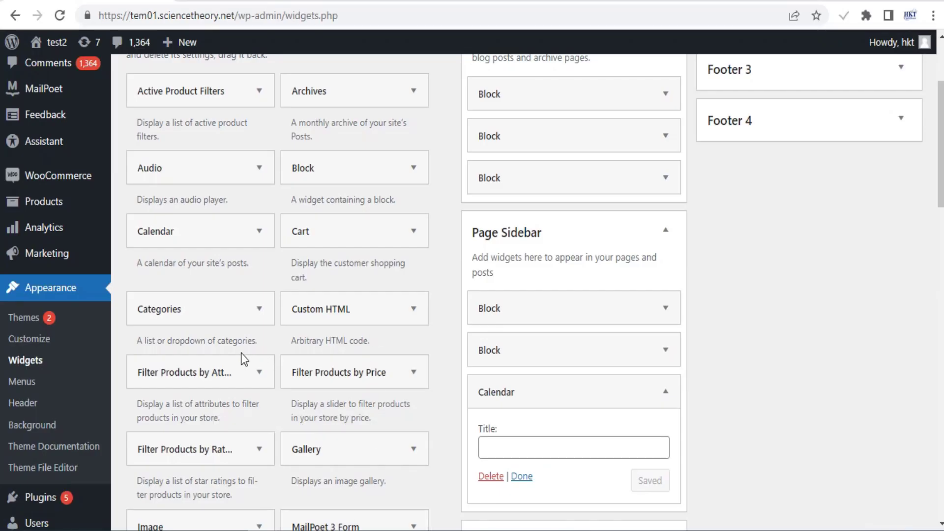
Add a Calendar widget titled 'Test' to the main Sidebar and save it.
left_click_drag(167, 233, 529, 199)
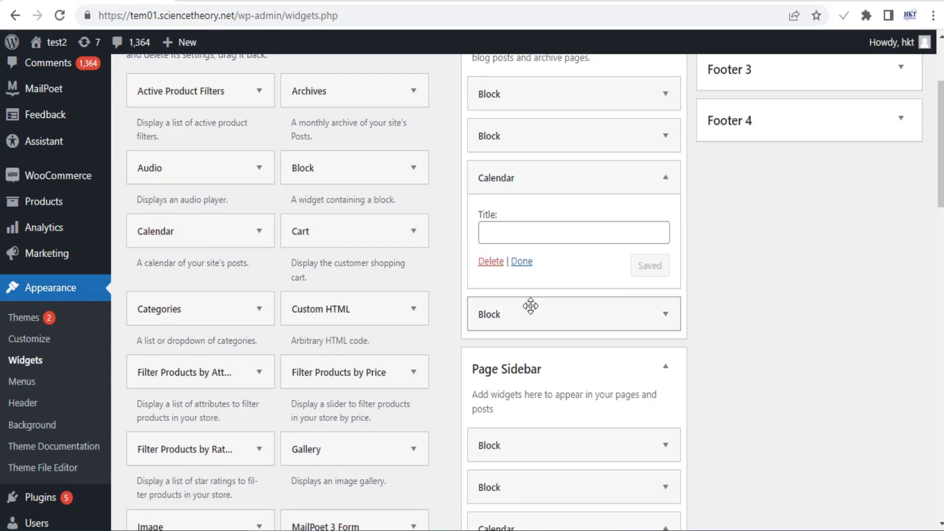
left_click(510, 231)
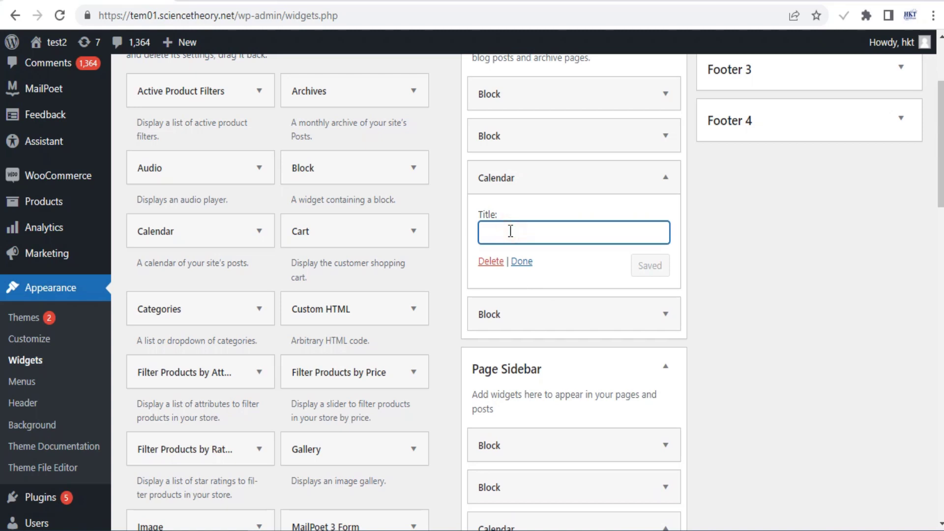
type("Test")
left_click(653, 268)
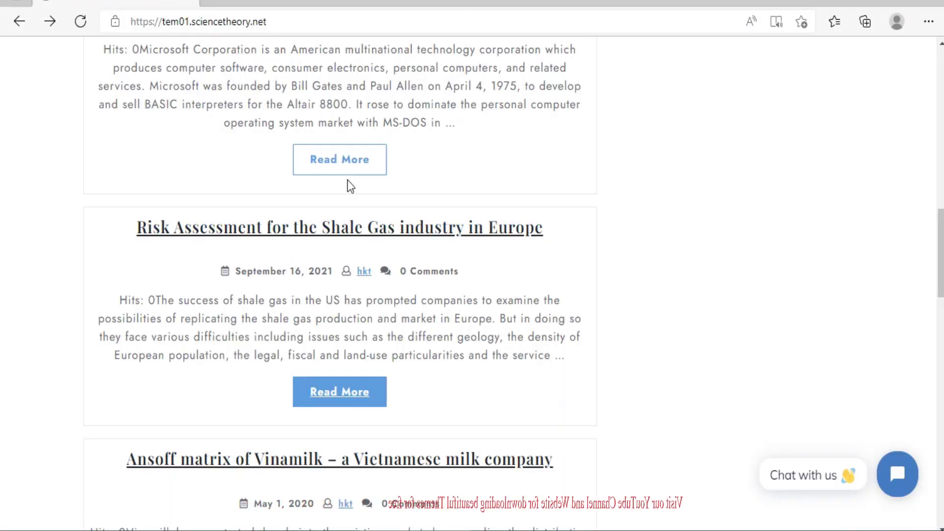
scroll(347, 186, "up", 15)
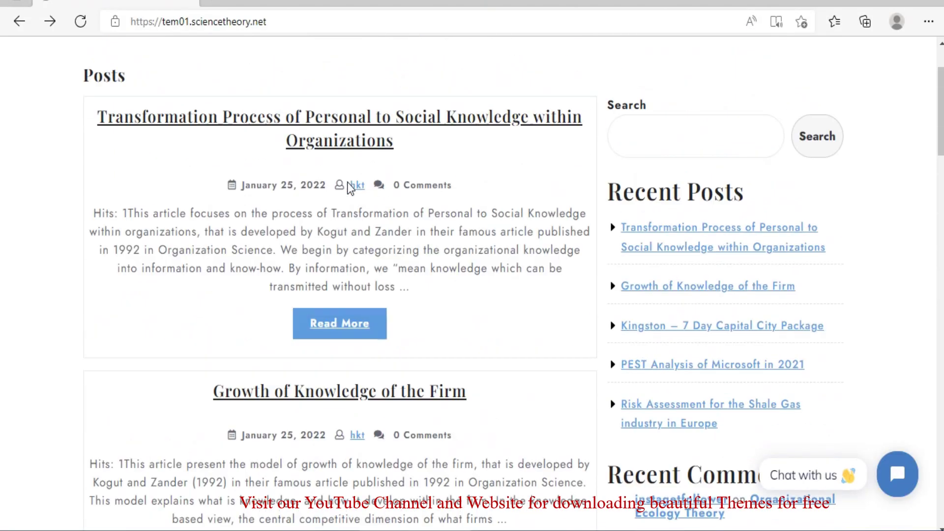
Open the Transformation Process article and locate the 'Test' April 2022 calendar in its sidebar.
left_click(333, 424)
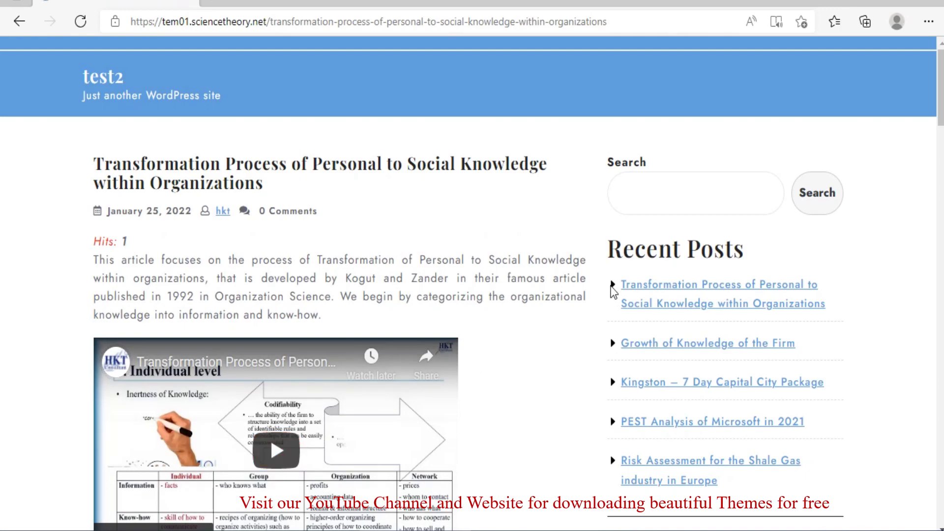
scroll(614, 294, "down", 5)
scroll(755, 274, "down", 8)
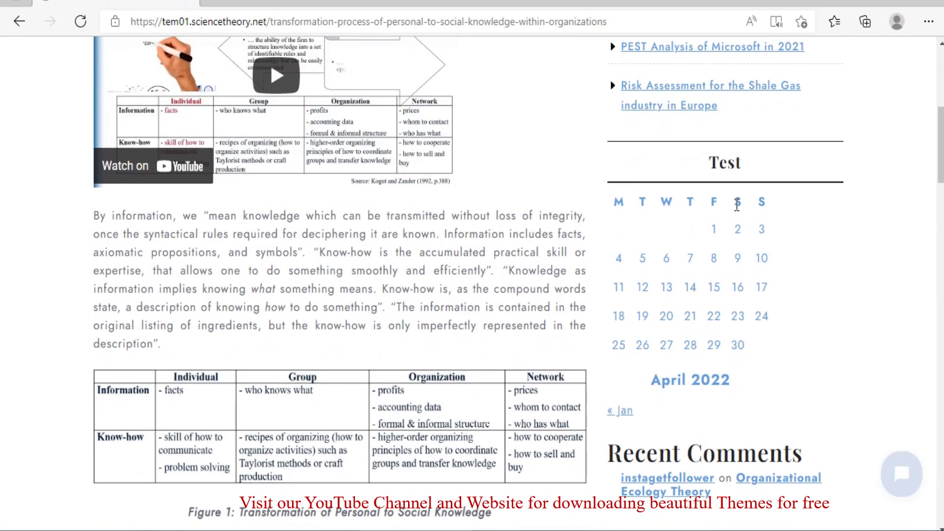
scroll(721, 320, "down", 4)
scroll(721, 317, "up", 15)
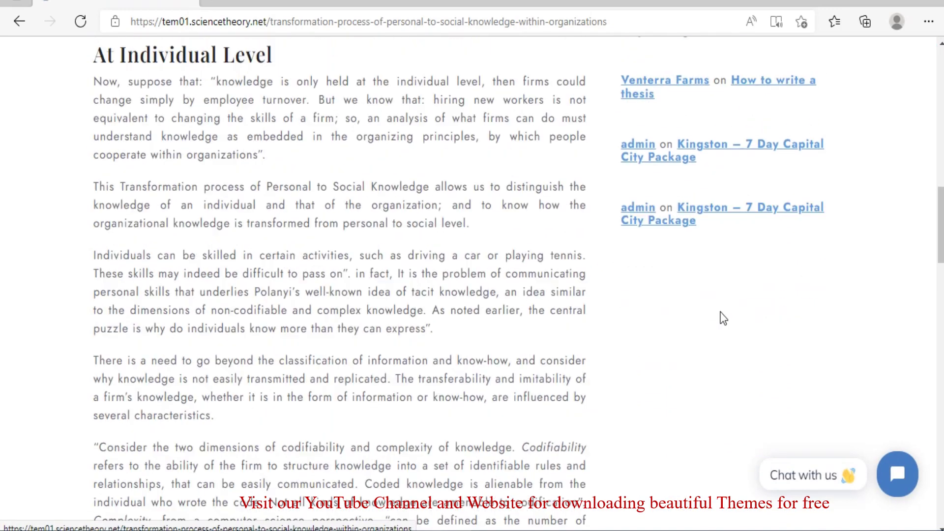
scroll(721, 311, "up", 3)
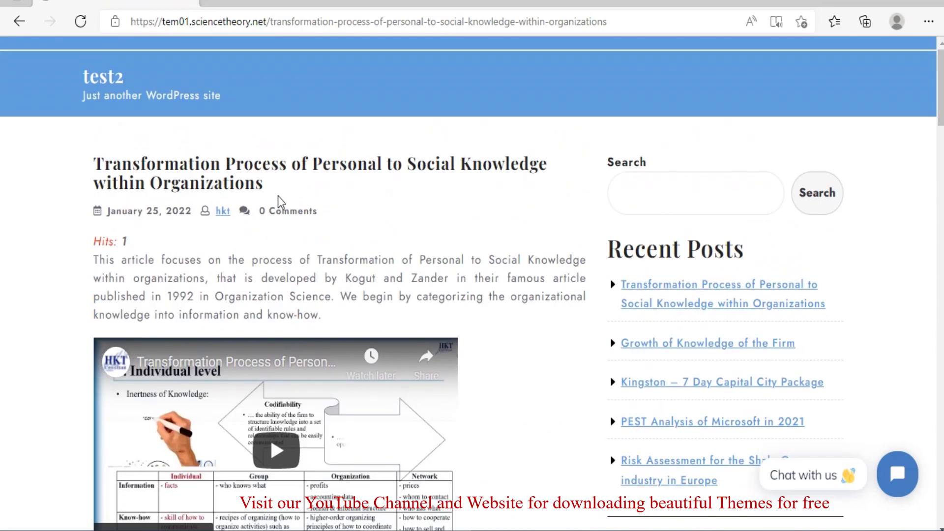
scroll(295, 306, "down", 7)
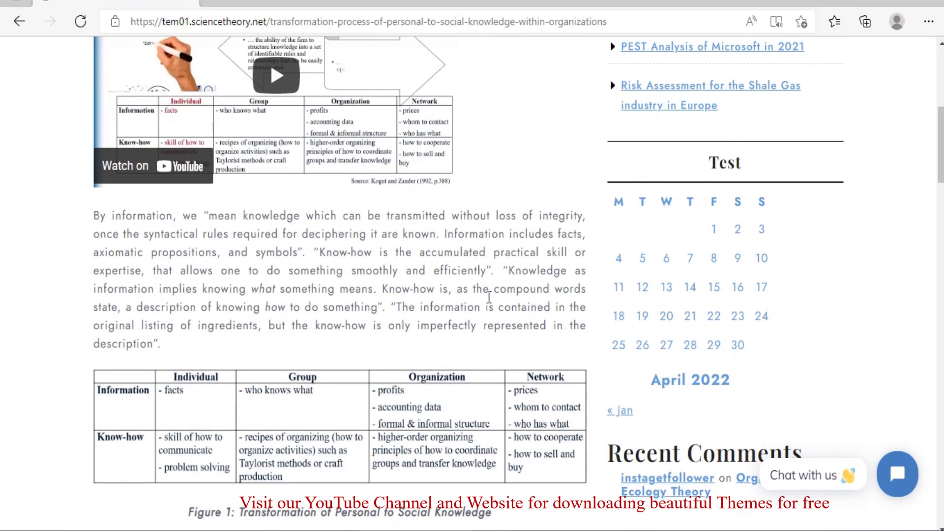